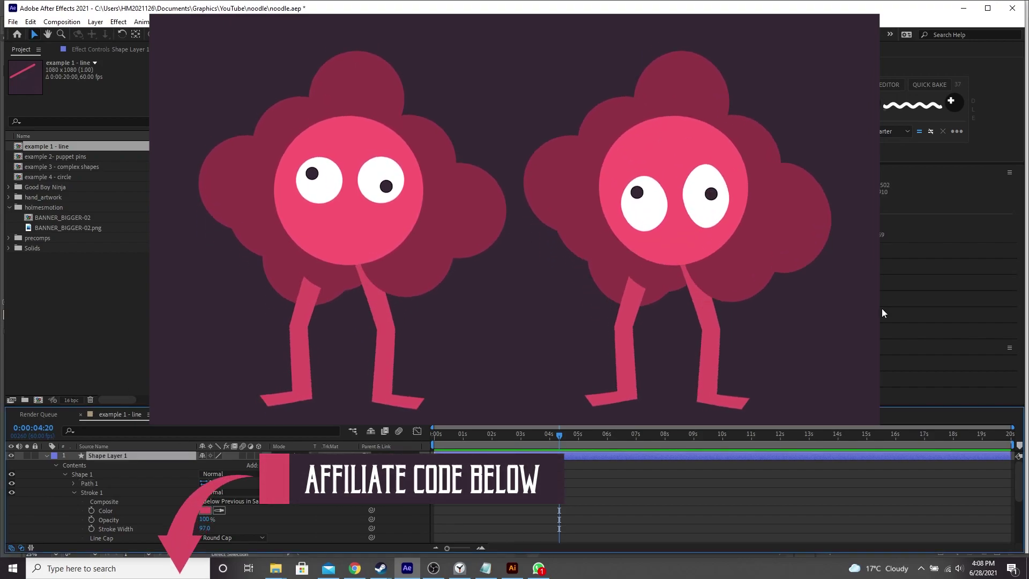
- Apply Noodle to Path 1 of Shape Layer 1 and scrub through the line's animation
left_click(849, 347)
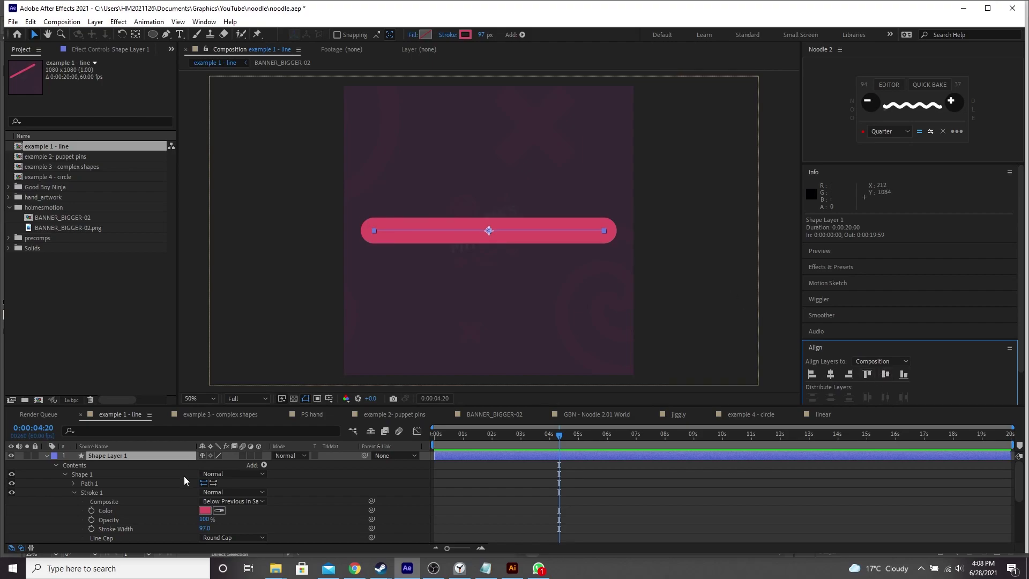
left_click(128, 484)
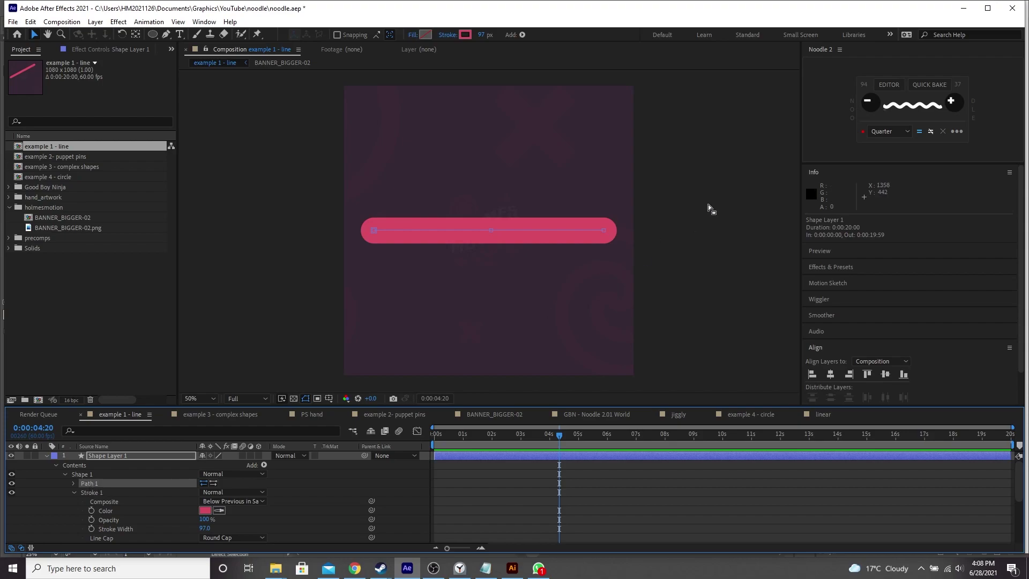
mouse_move(917, 112)
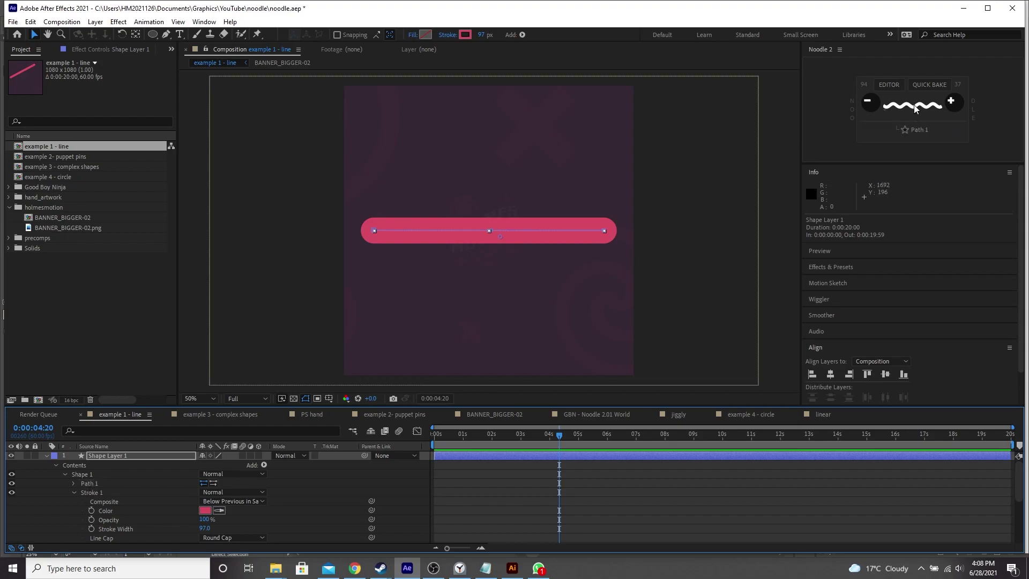
left_click(910, 110)
left_click_drag(550, 439, 438, 452)
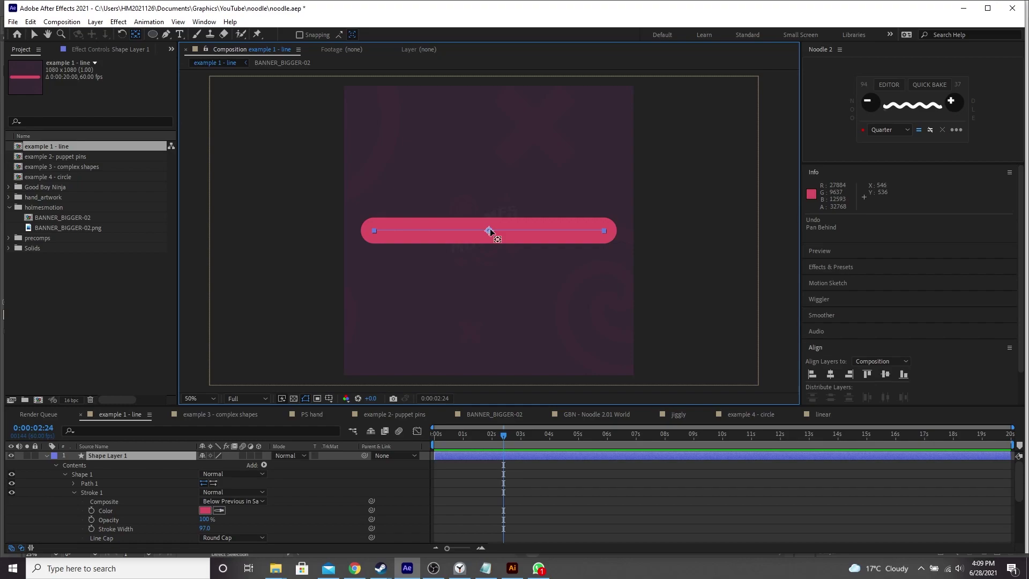
- Move the line's anchor point to its left end, add the expression wiggle(2, 40) to its Rotation, and preview it
left_click_drag(490, 235, 355, 234)
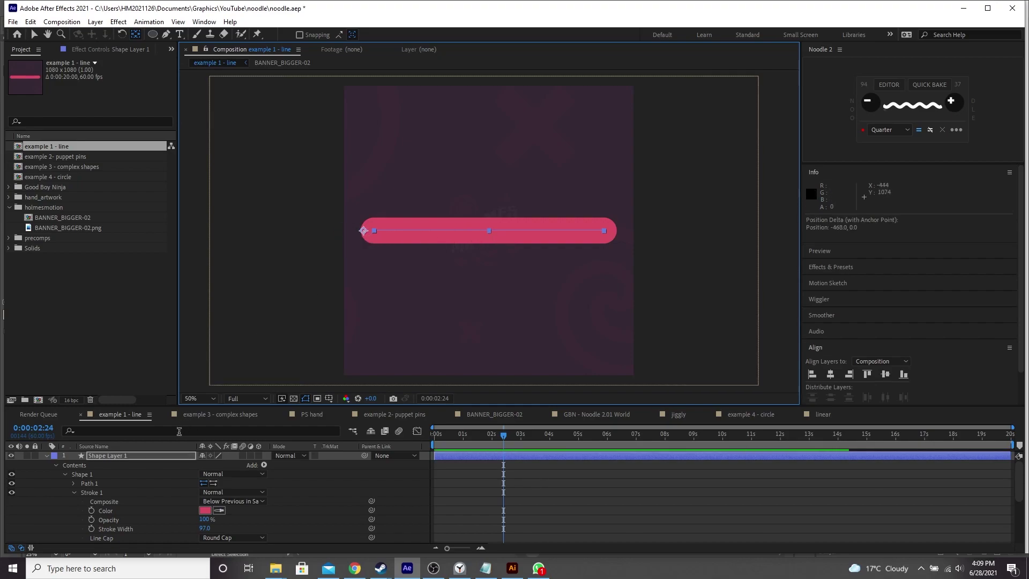
key("r")
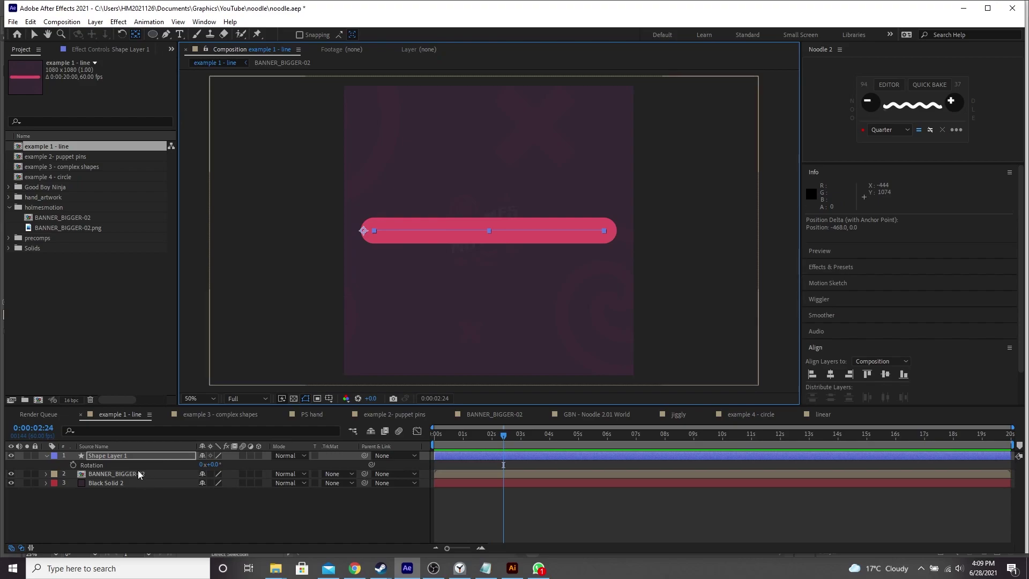
left_click(74, 467, "alt")
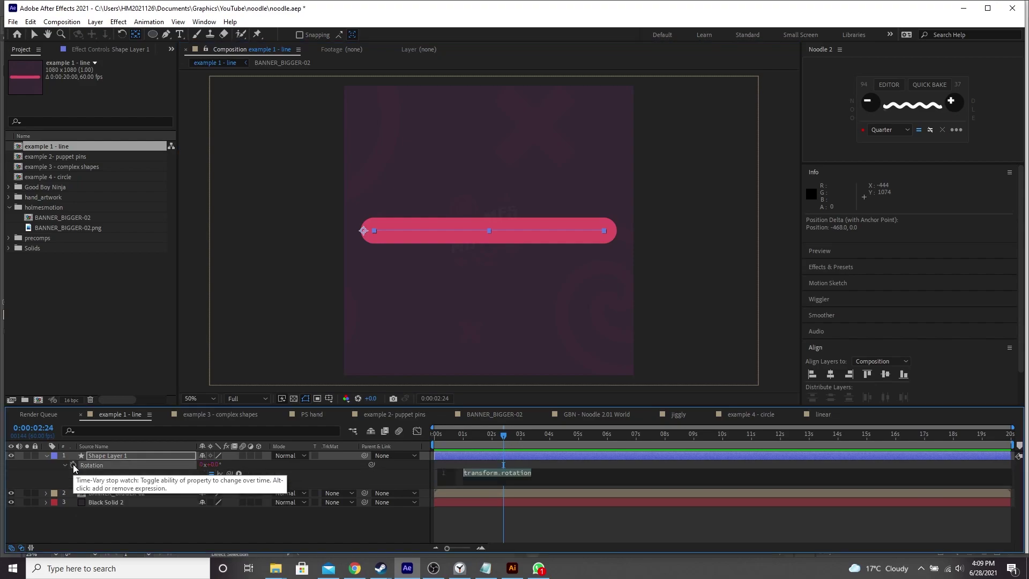
type("wiggle(2, 40")
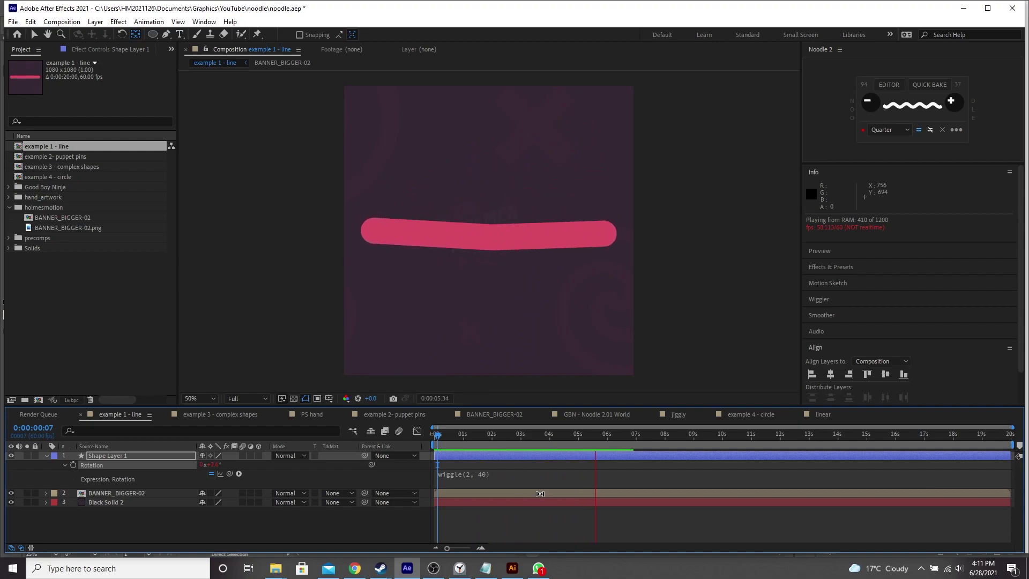
key("space")
- Try a Boinginess of 80 and a Freedom of 29 for the line's noodle and preview the motion
mouse_move(914, 109)
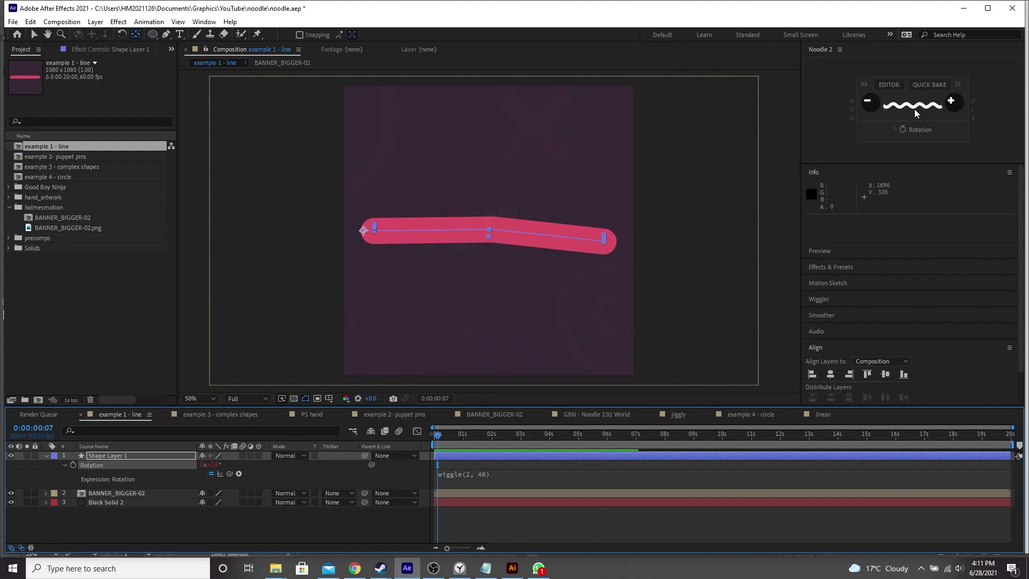
mouse_move(917, 111)
left_mouse_down()
mouse_move(890, 109)
mouse_move(907, 108)
left_mouse_up()
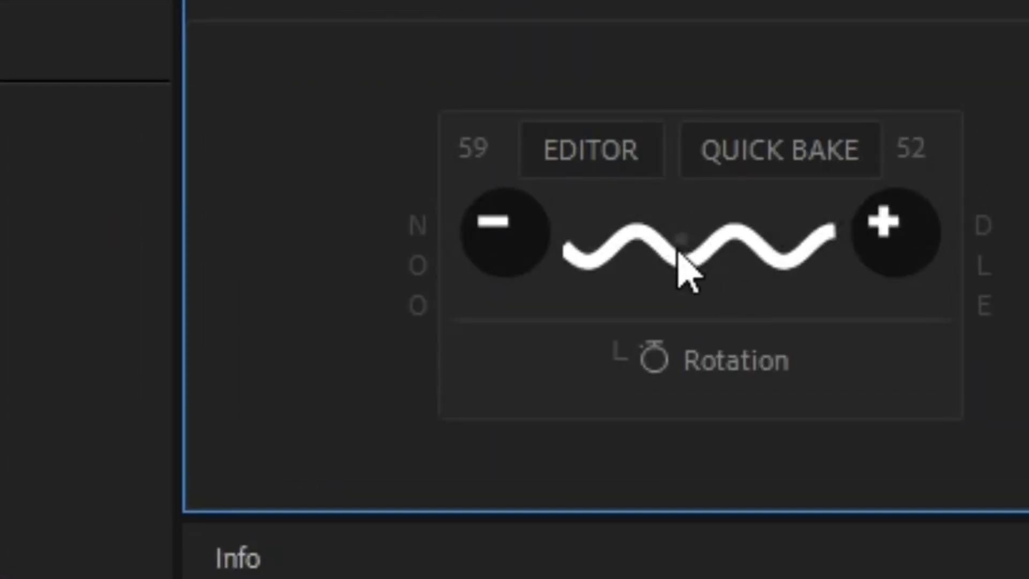
left_click_drag(676, 263, 719, 318)
key("space")
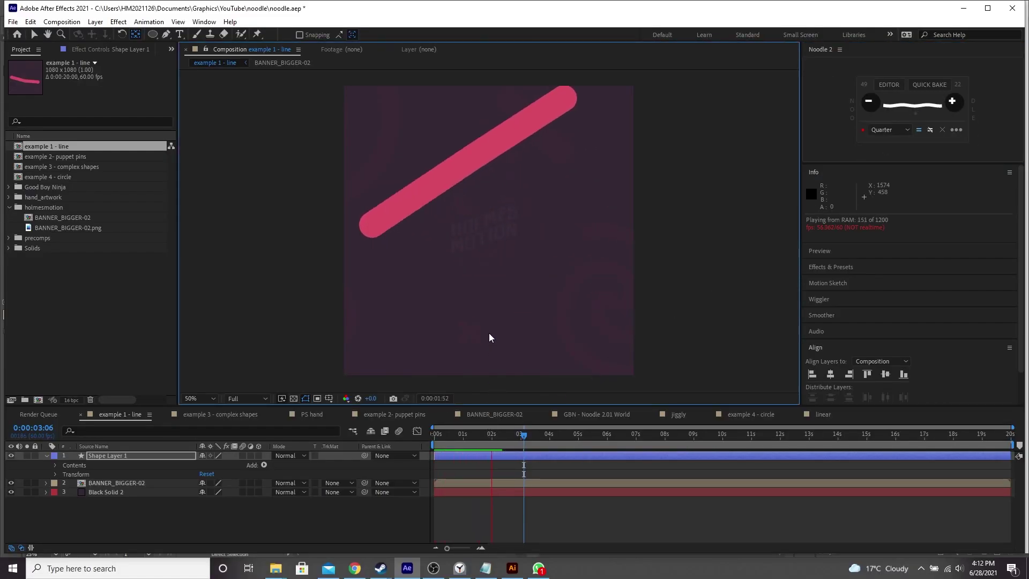
left_click(436, 439)
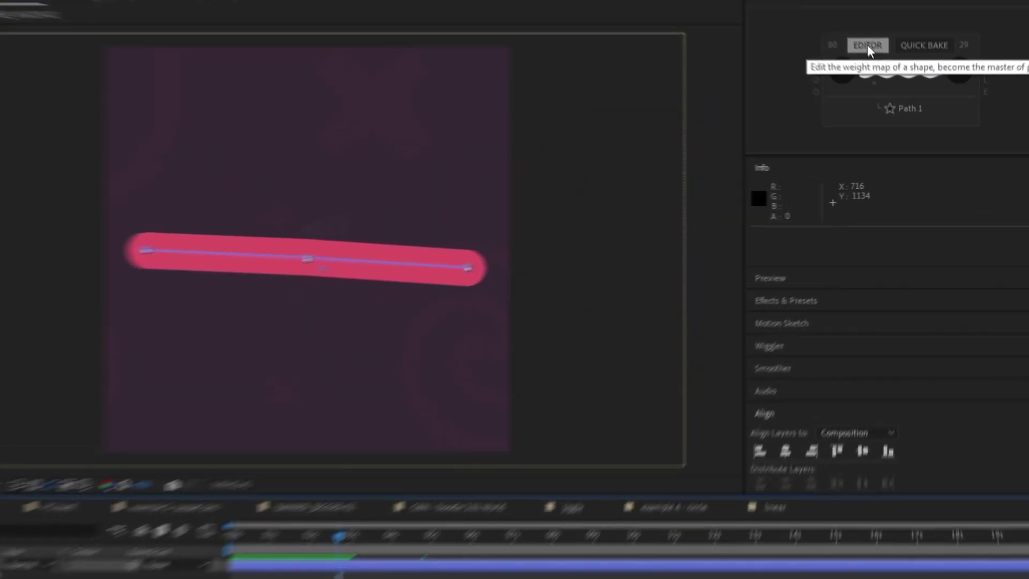
- Open the Noodle Editor for Path 1, choose the Butter physics preset, and preview the line's motion
left_click(888, 85)
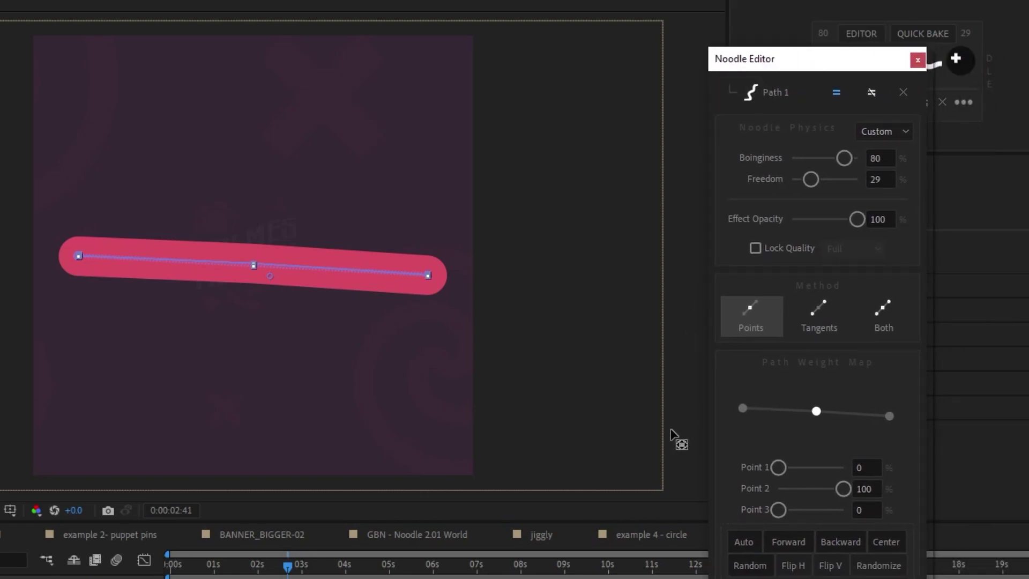
left_click(878, 135)
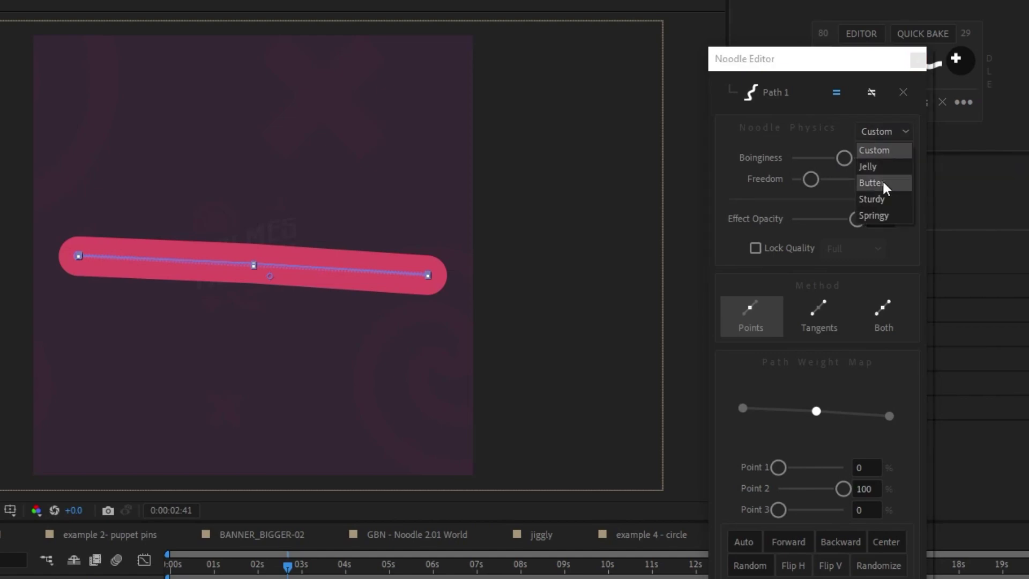
left_click(874, 183)
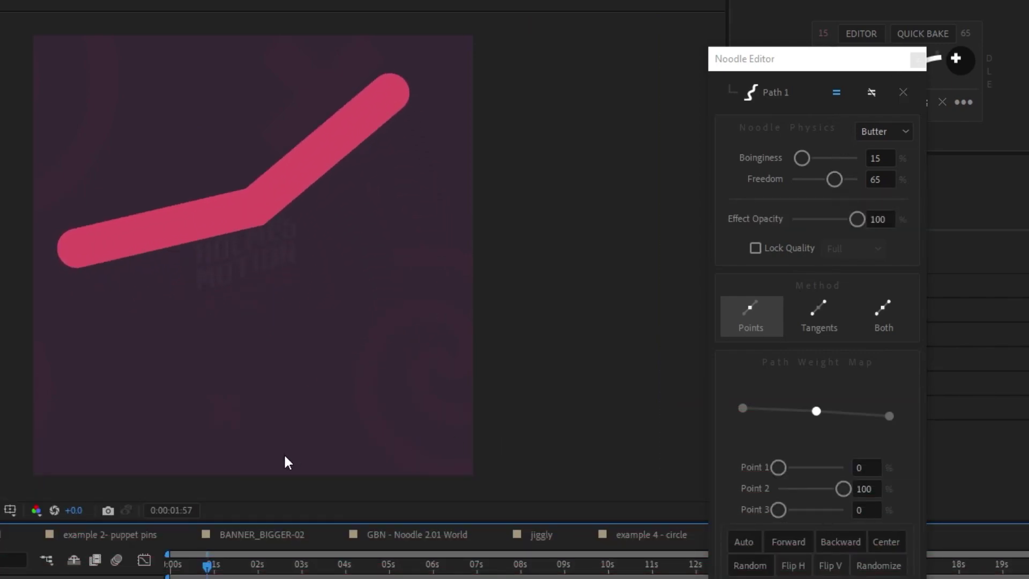
left_click(201, 566)
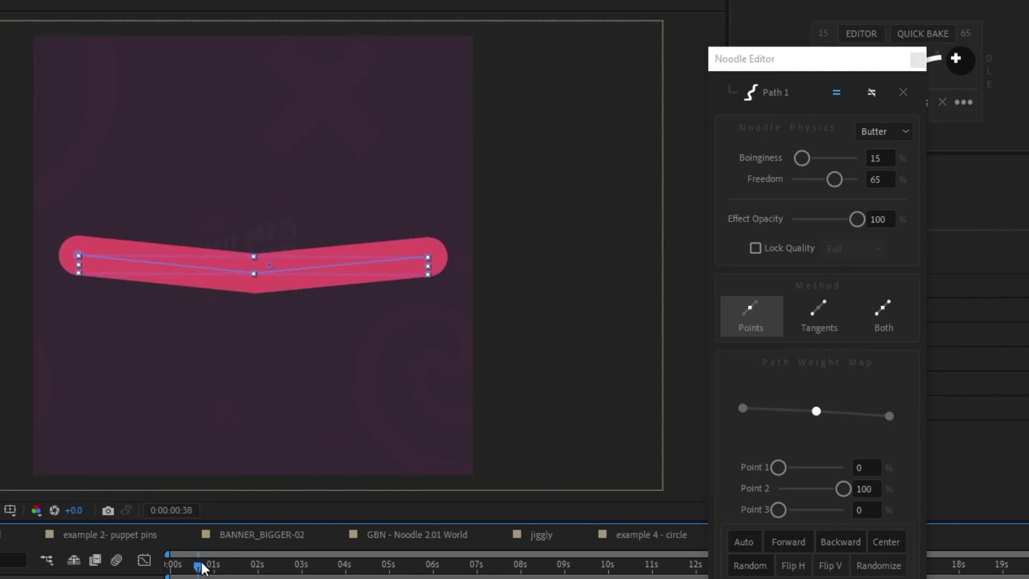
key("space")
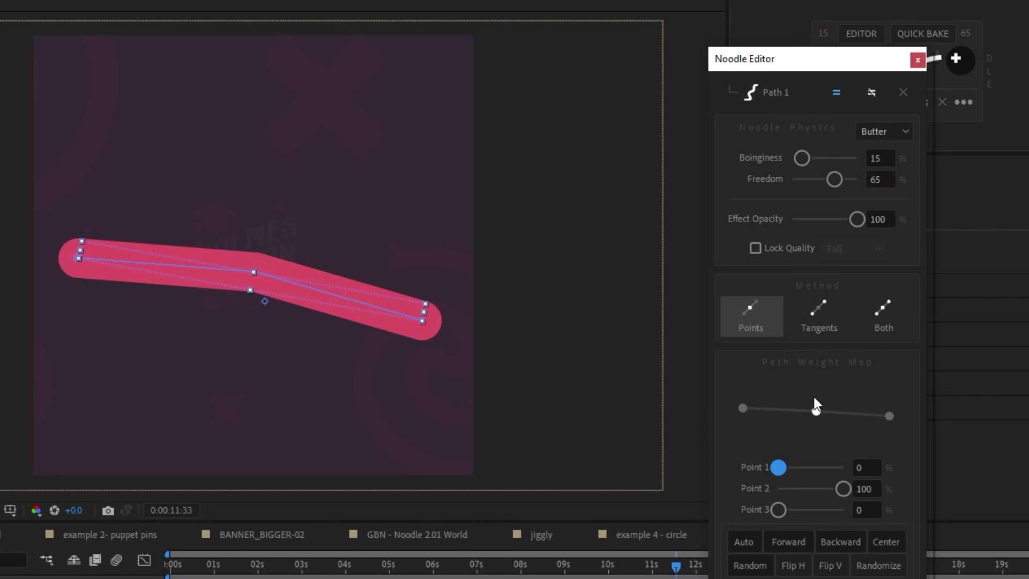
- Try path weights of 58 for Point 1, 82 for Point 2 and 100 for Point 3, and preview the line
left_click(817, 411)
left_click(890, 419)
double_click(889, 418)
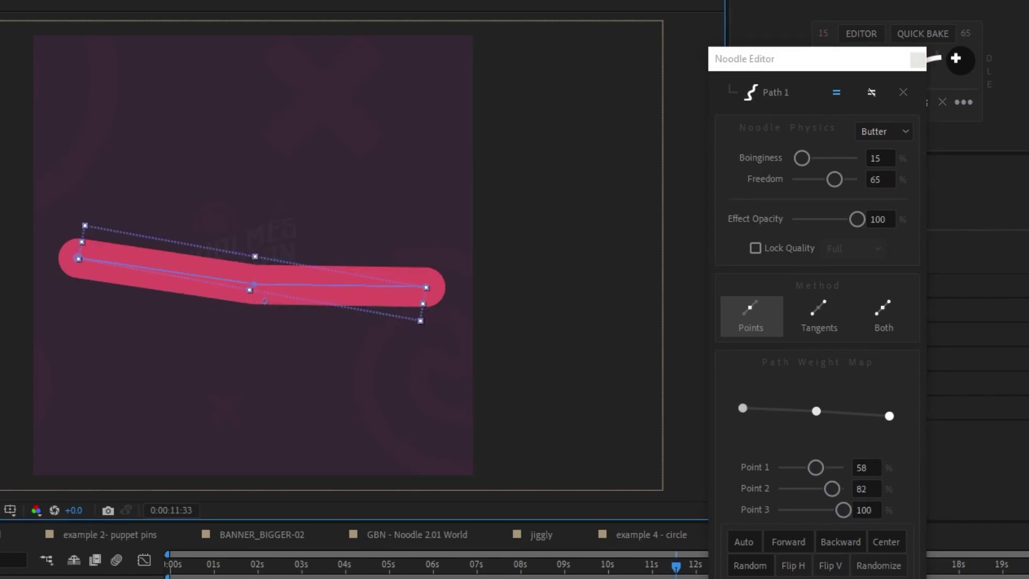
key("space")
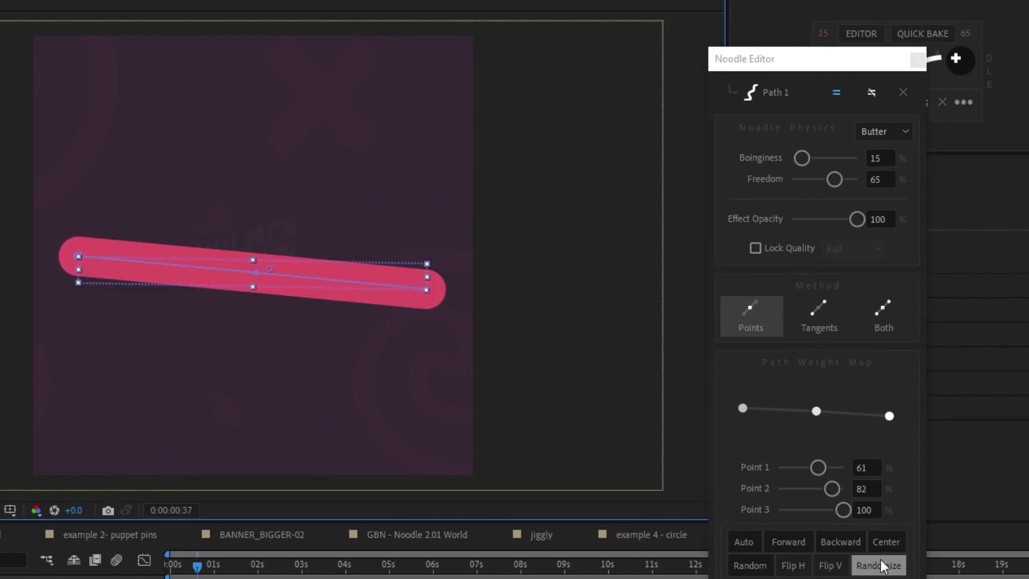
- Apply the Forward weight map so Points 1 to 3 use 0, 50 and 100, and preview from the start
left_click(881, 559)
left_click(881, 559)
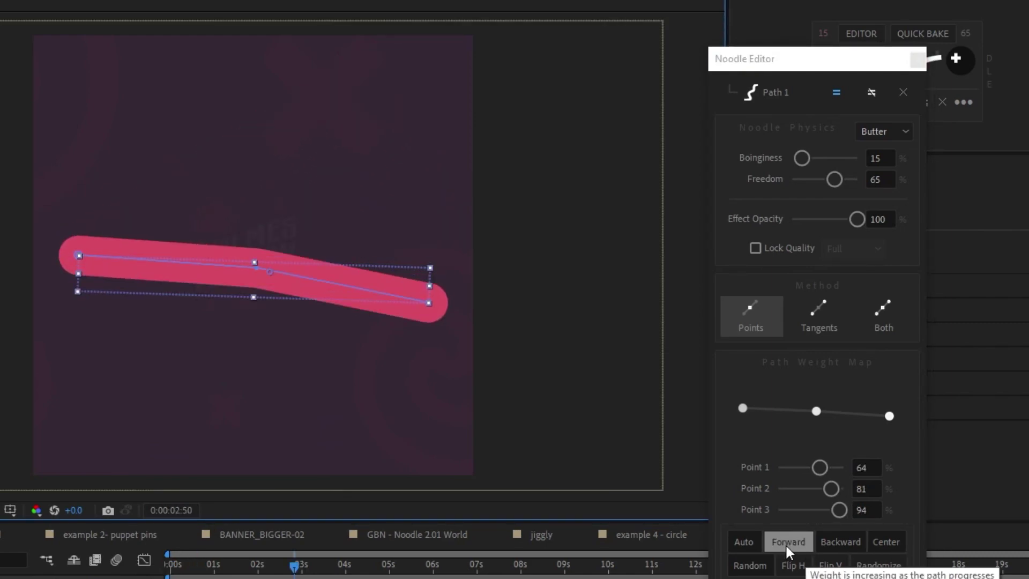
left_click(788, 548)
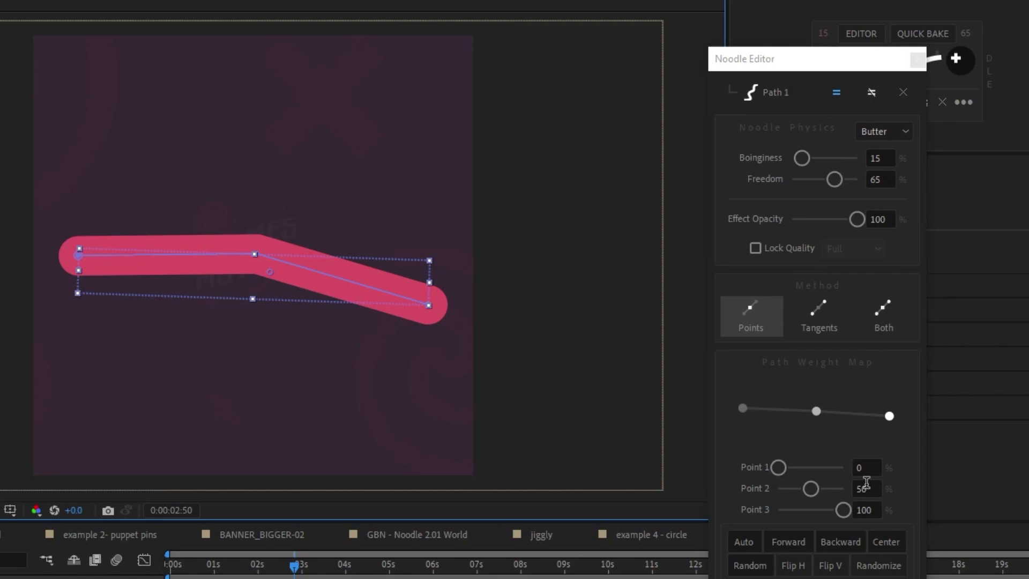
left_click(866, 485)
left_click(872, 508)
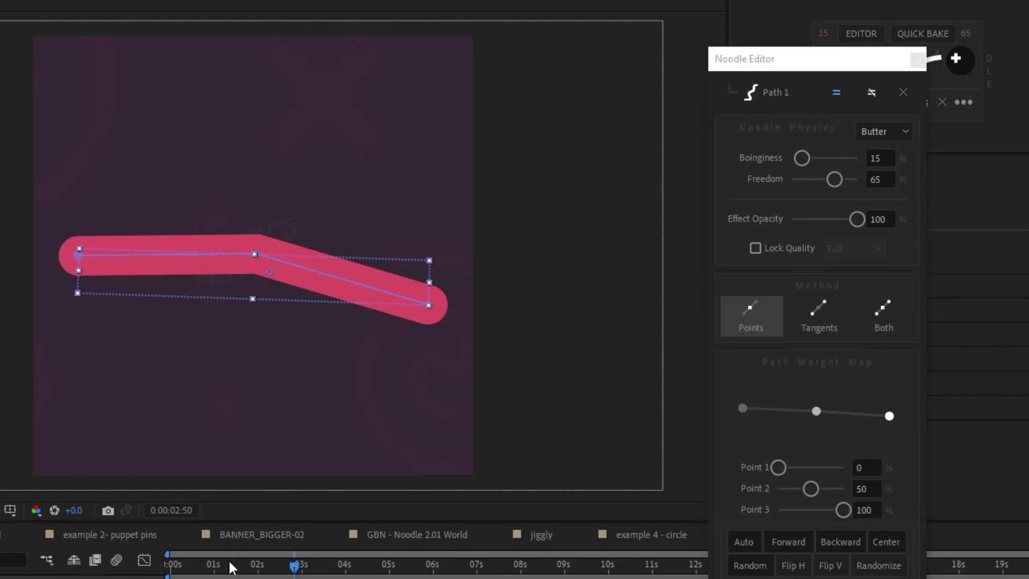
left_click(172, 567)
key("space")
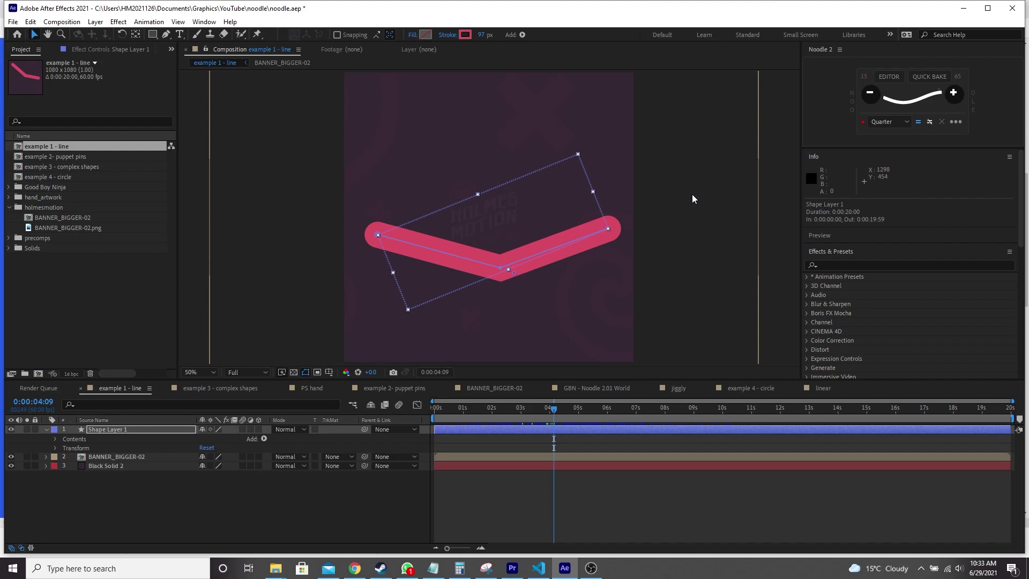
- Quick-bake Path 1 to keyframes inside the work area and reveal the baked path keyframes on Shape Layer 1
left_click(936, 78)
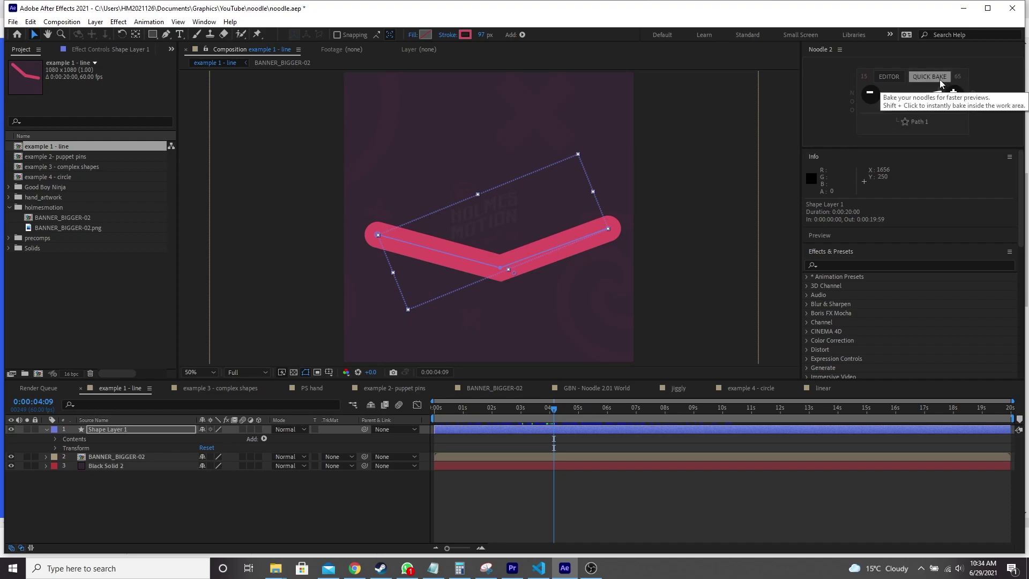
left_click(941, 80)
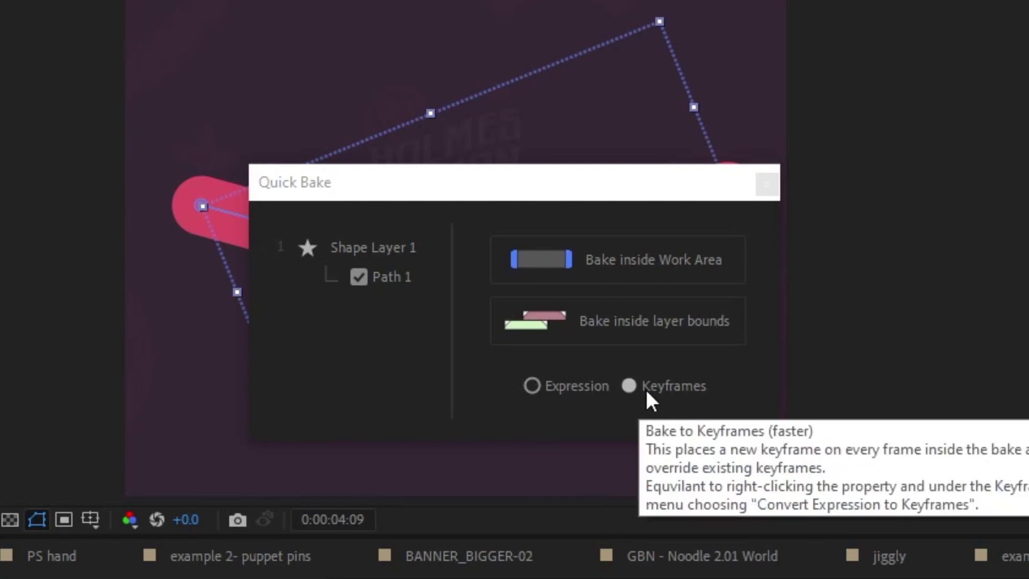
left_click(616, 258)
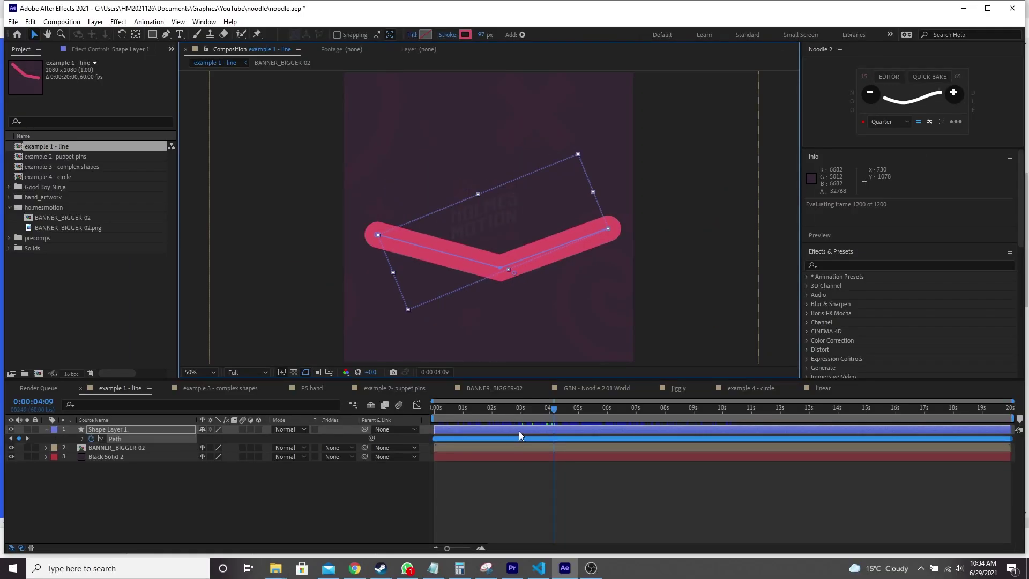
key("u")
key("u")
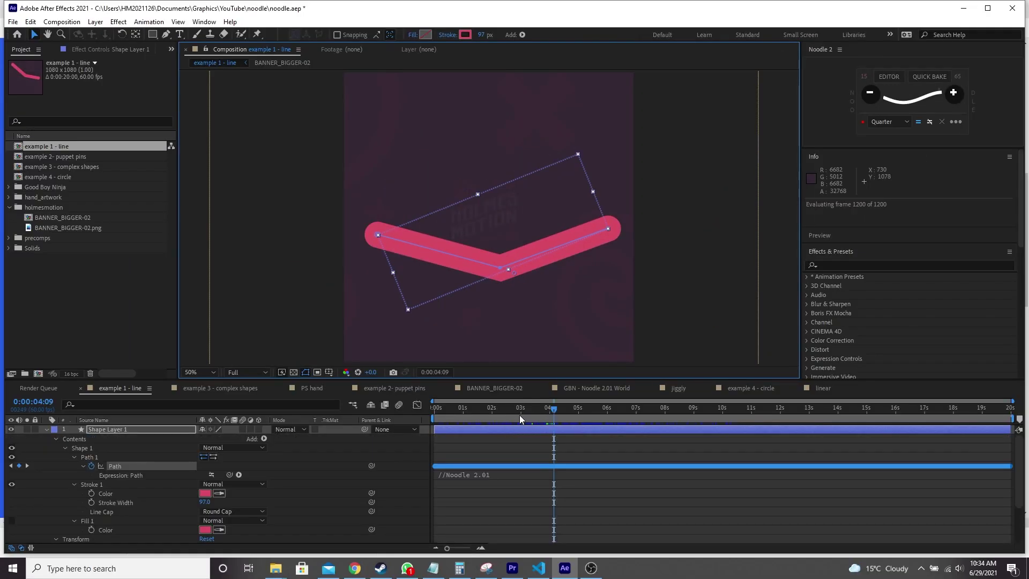
mouse_move(518, 415)
left_mouse_down()
mouse_move(509, 414)
mouse_move(519, 410)
left_mouse_up()
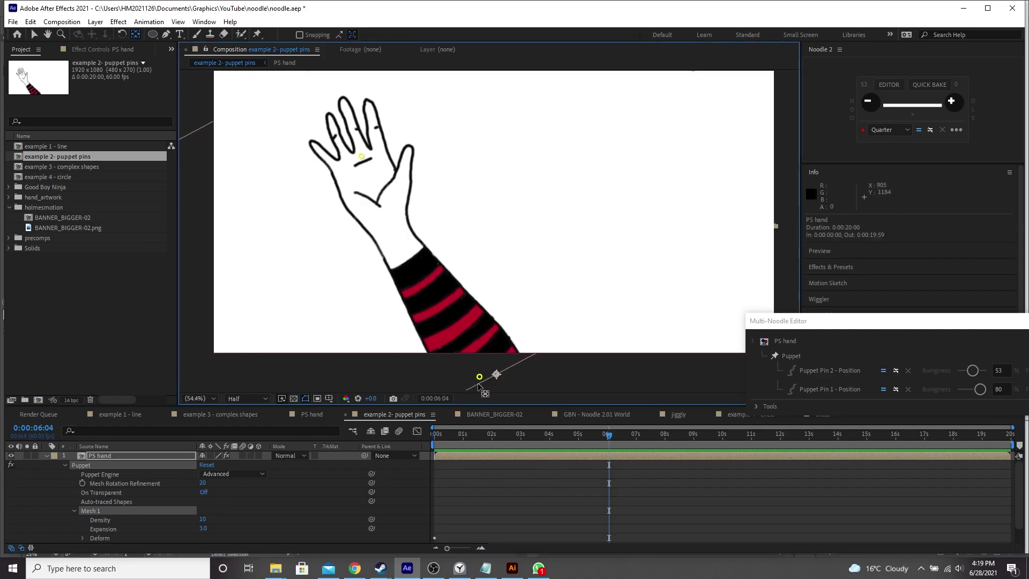
- Reveal the PS hand layer's Rotation keyframes and loop expression in the puppet pins example, and preview the waving from the start
key("r")
left_click(142, 465)
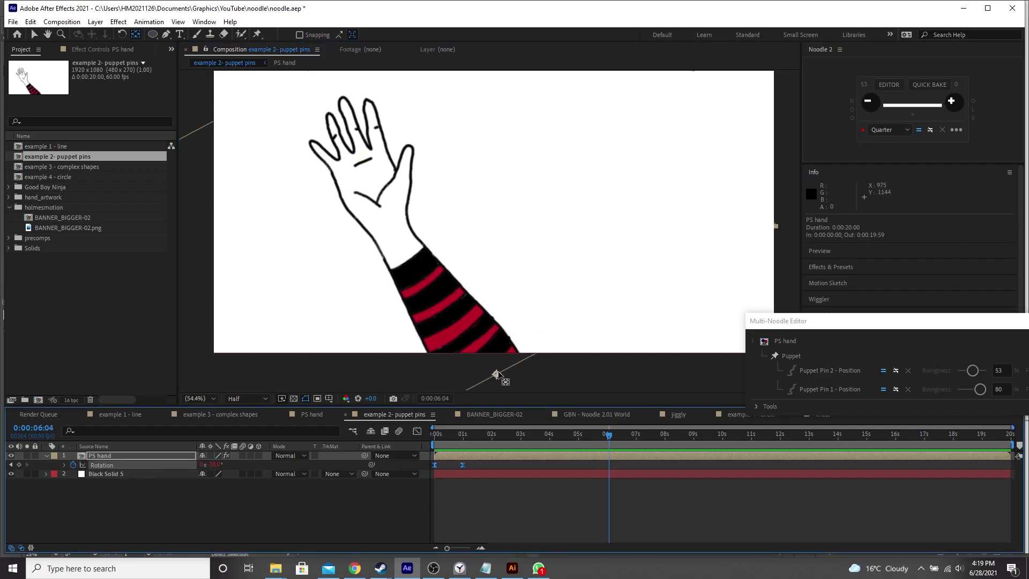
left_click(436, 443)
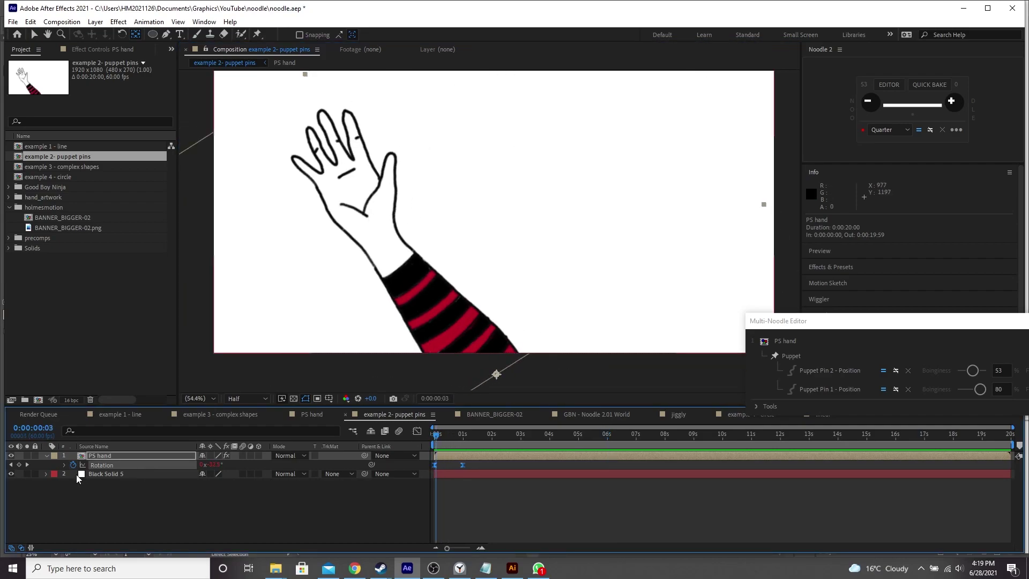
left_click(64, 465)
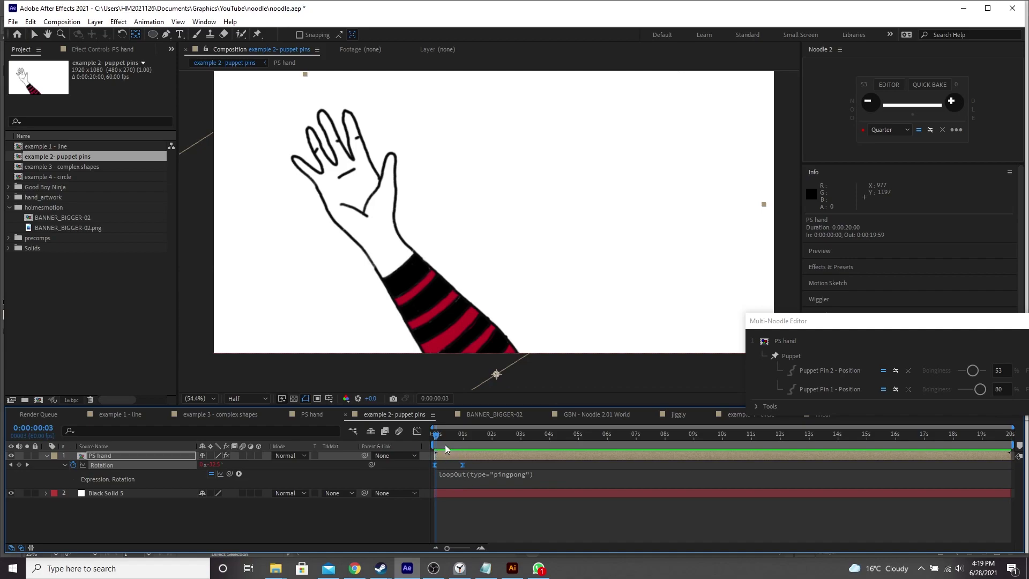
key("Home")
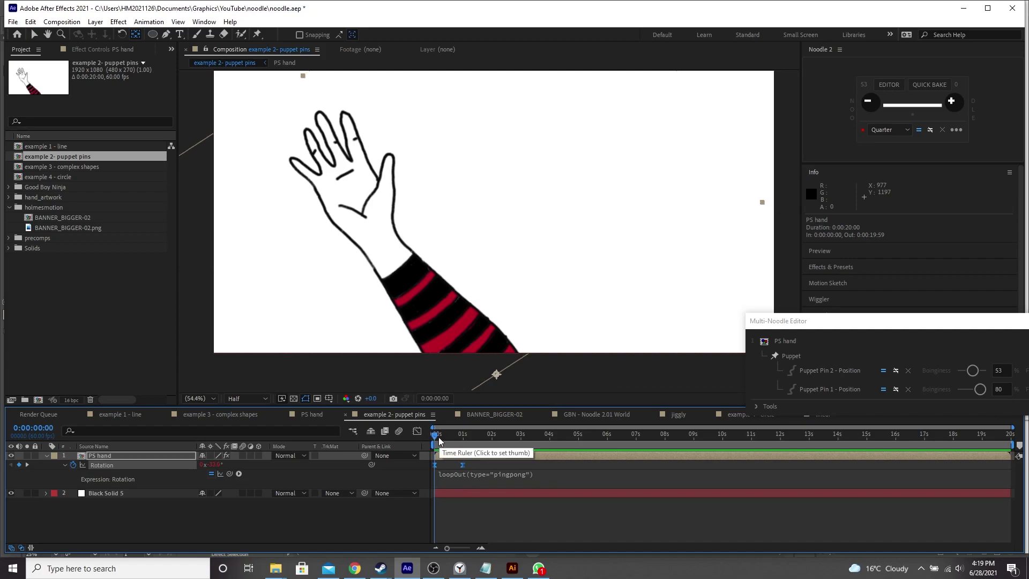
mouse_move(439, 441)
left_mouse_down()
mouse_move(574, 441)
mouse_move(430, 445)
left_mouse_up()
key("space")
key("space")
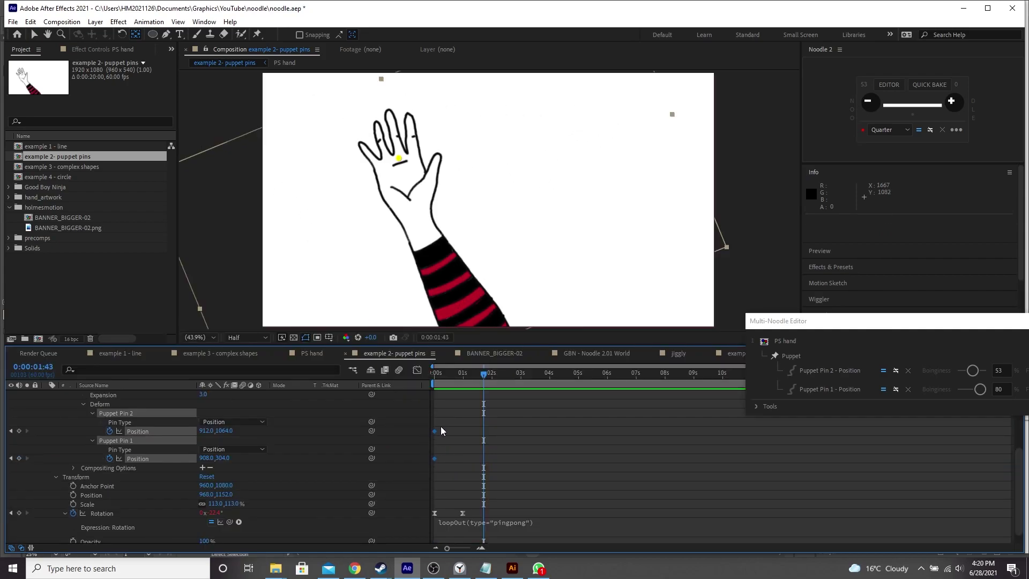
- Apply Noodle to the Position of Puppet Pin 1 and Puppet Pin 2 on the hand, and preview the waving
mouse_move(888, 107)
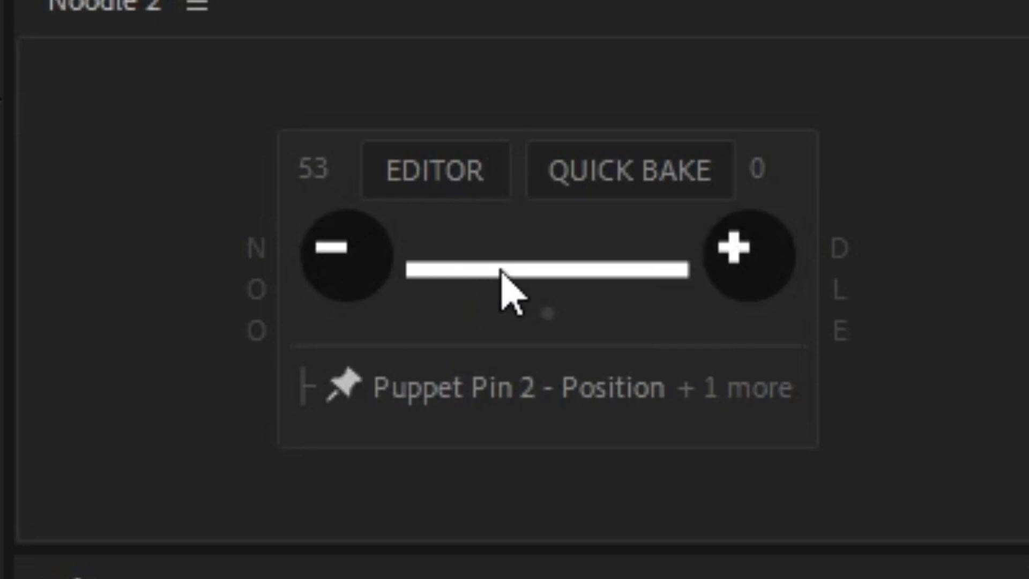
left_click(500, 270)
left_click(431, 376)
key("space")
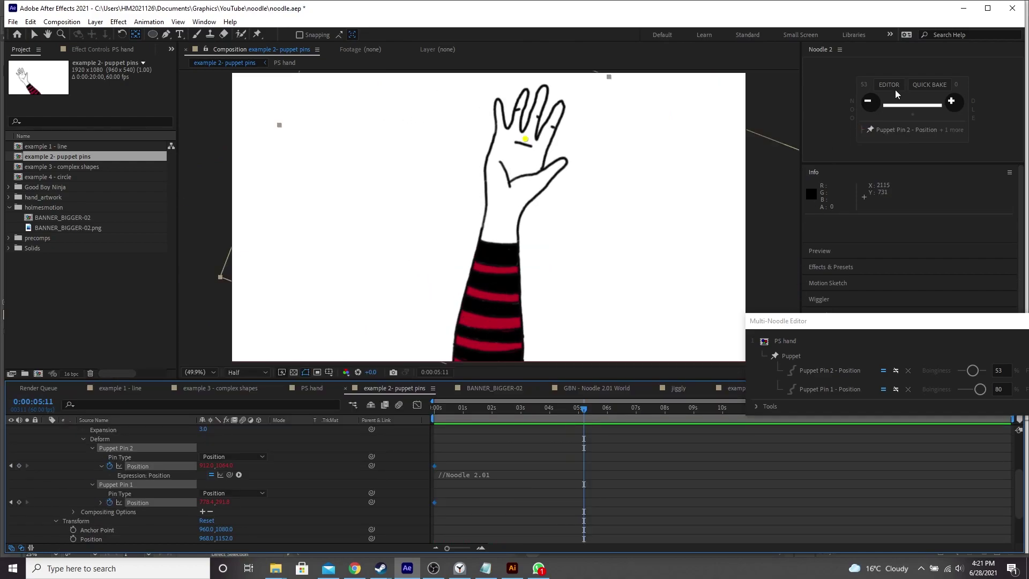
- Open the Multi-Noodle Editor for both puppet pin positions, place it over the timeline clear of the hand, and expand its Tools
left_click(896, 90)
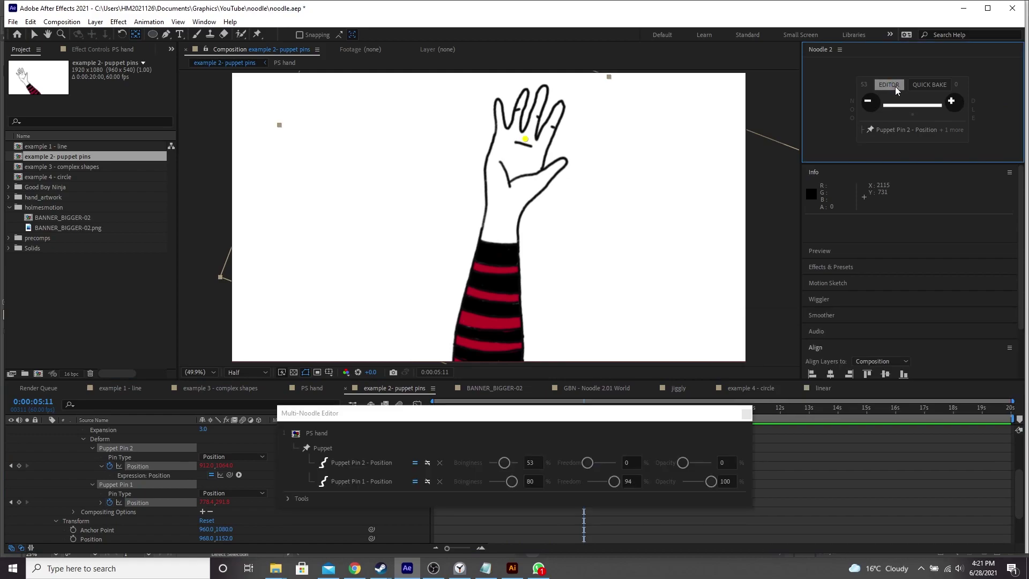
left_click_drag(539, 412, 722, 401)
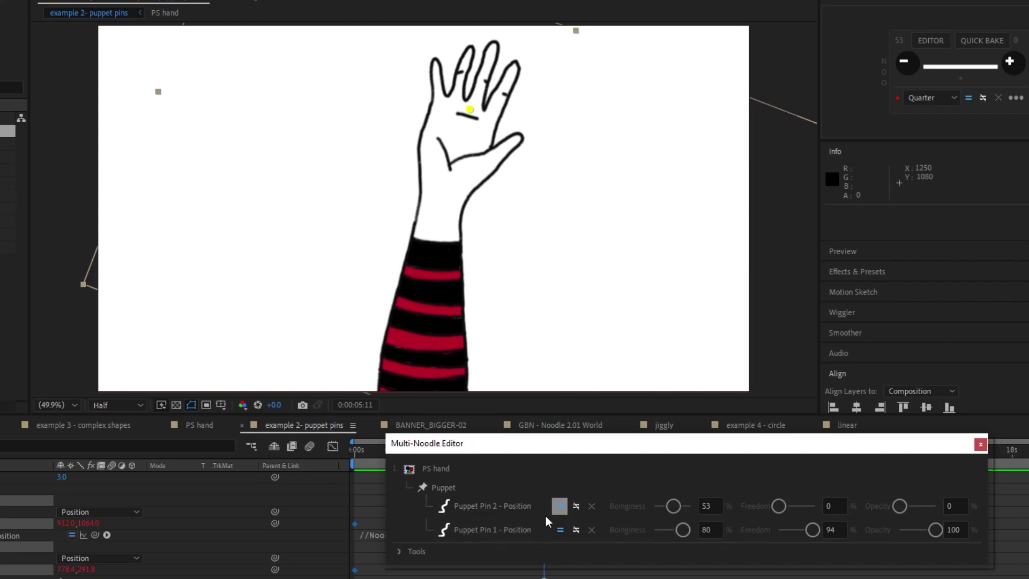
left_click_drag(524, 443, 501, 464)
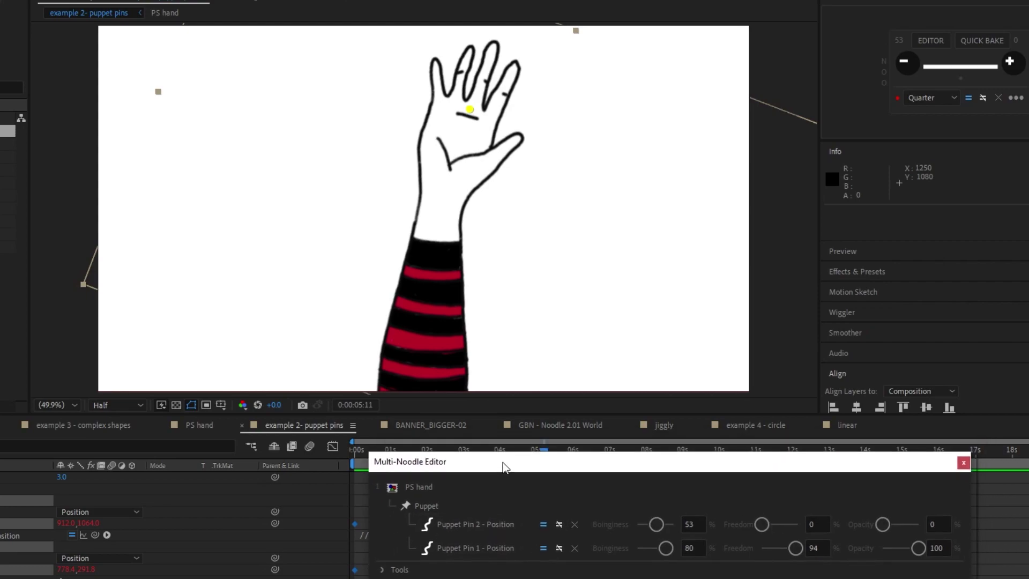
mouse_move(443, 399)
left_mouse_down()
mouse_move(464, 363)
mouse_move(447, 393)
left_mouse_up()
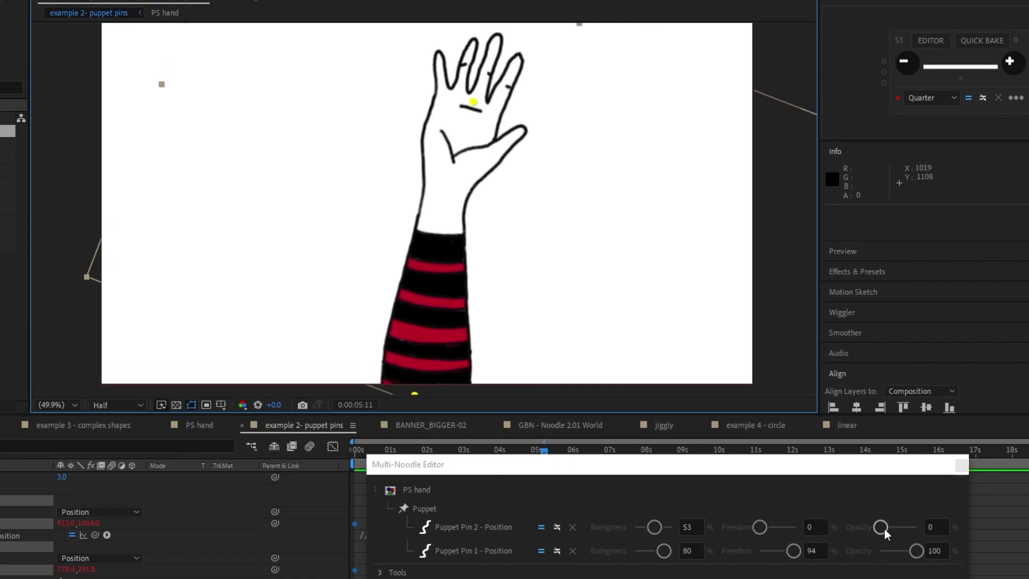
mouse_move(884, 528)
left_mouse_down()
mouse_move(894, 529)
mouse_move(876, 526)
left_mouse_up()
left_click(835, 468)
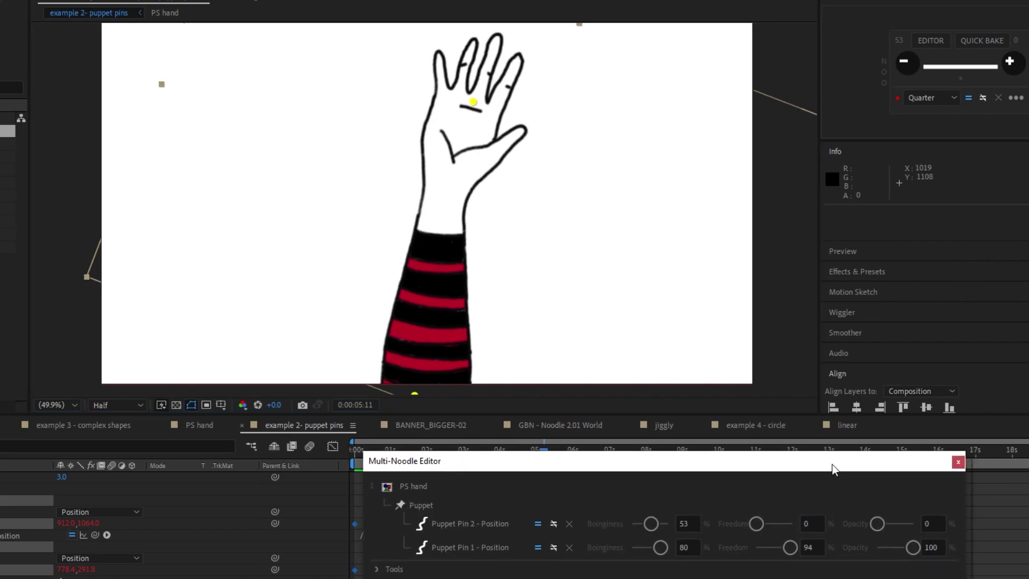
left_click_drag(640, 352, 602, 392)
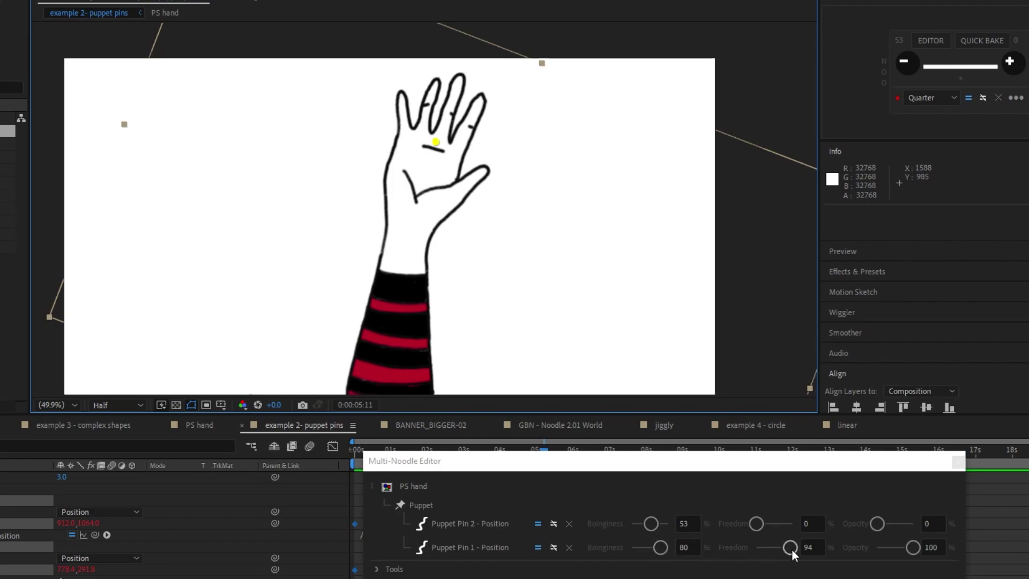
left_click(376, 569)
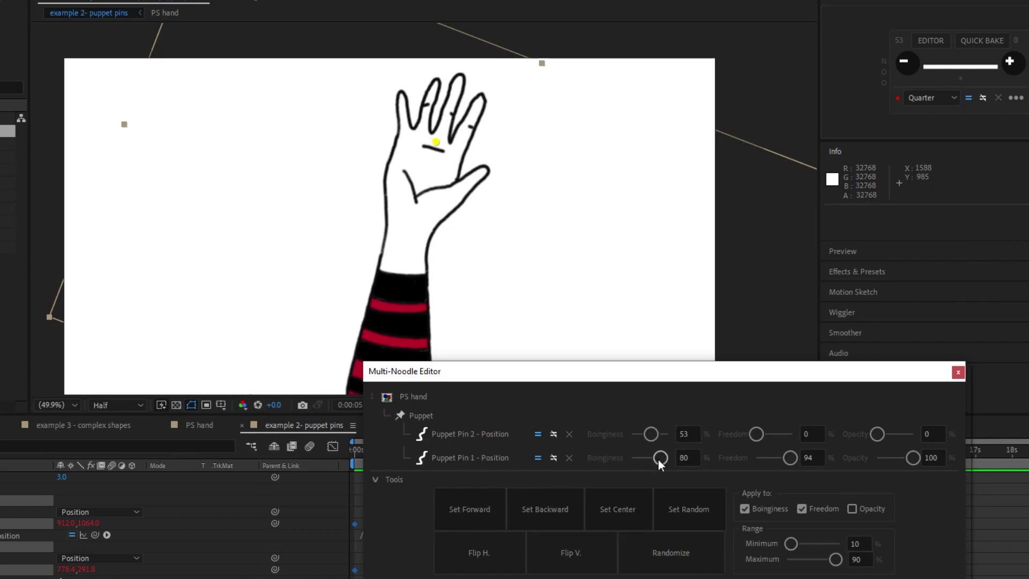
- Set Puppet Pin 1 Position's Boinginess to 16% and Freedom to 81%, and preview the waving from the start
left_click_drag(659, 458, 636, 458)
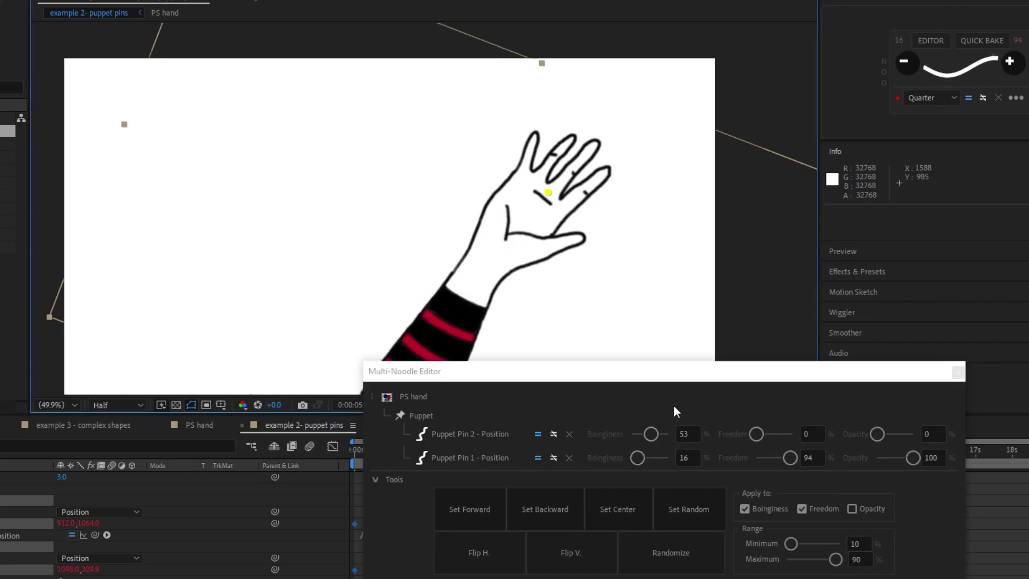
left_click_drag(683, 380, 744, 423)
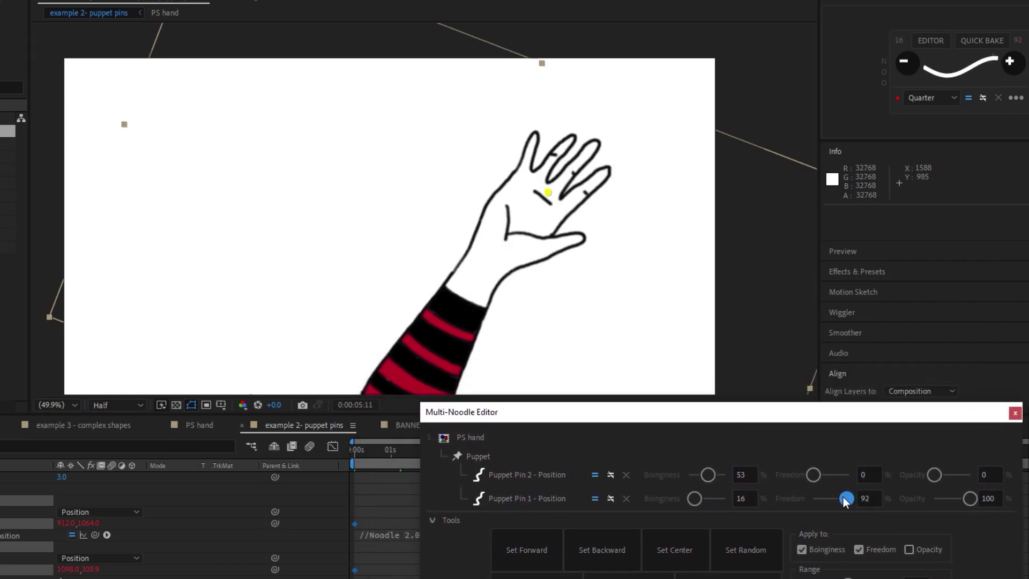
left_click_drag(844, 497, 839, 497)
left_click_drag(566, 418, 646, 423)
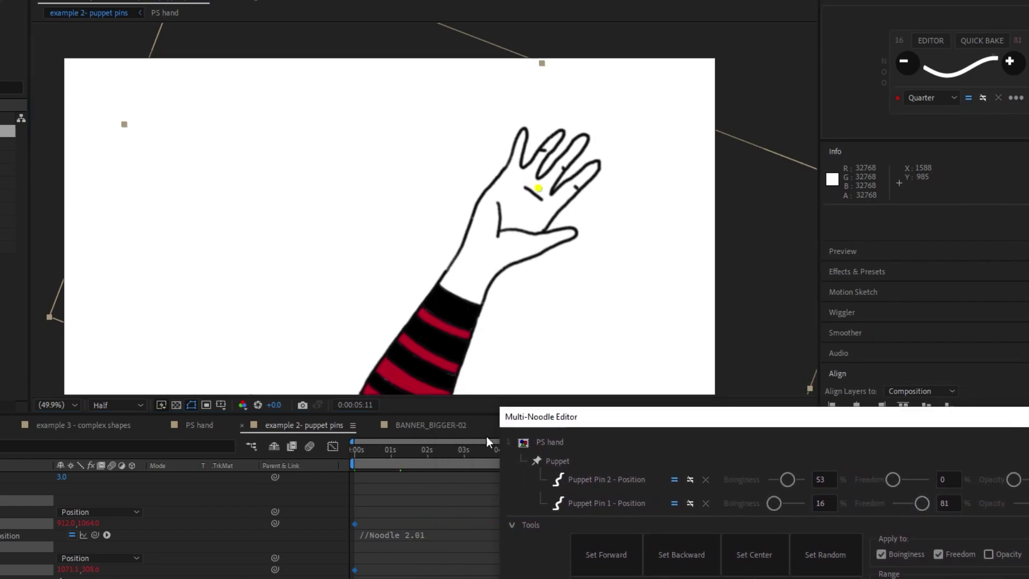
left_click(393, 451)
key("Home")
key("space")
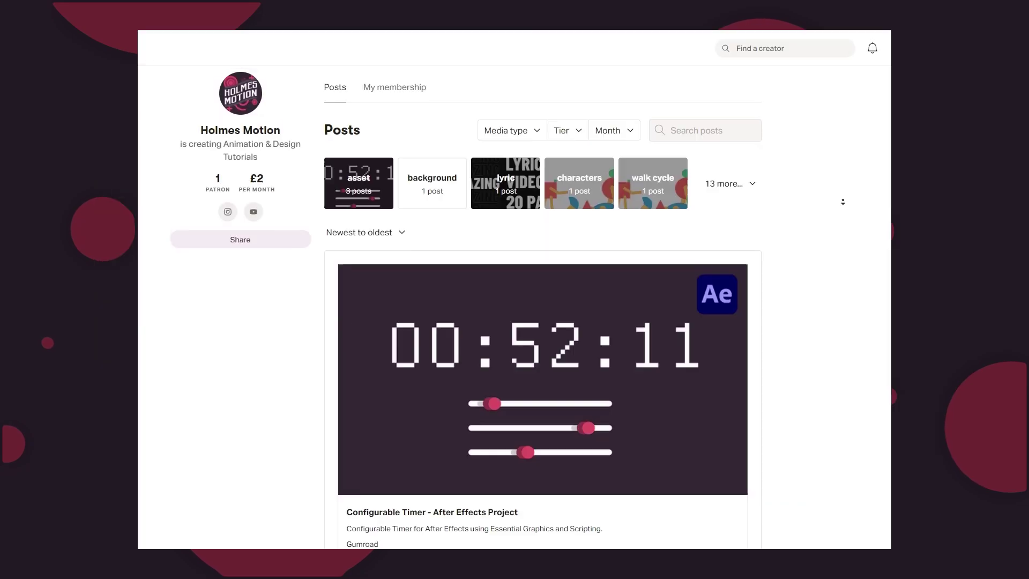
- Switch to the Patreon pages in the browser and look through Holmes Motion's membership tiers and asset pack posts
scroll(843, 202, "down", 5)
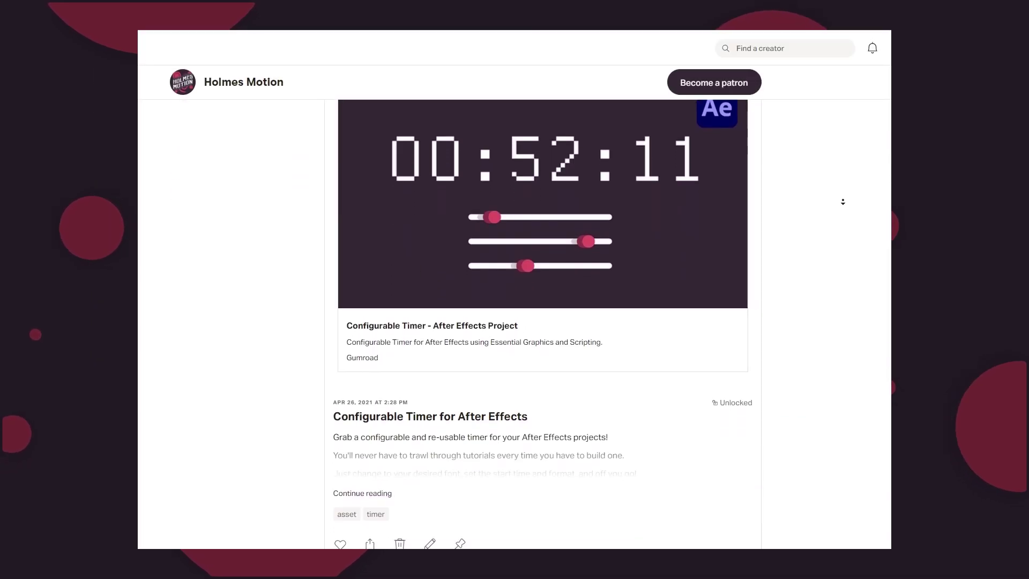
scroll(843, 201, "down", 7)
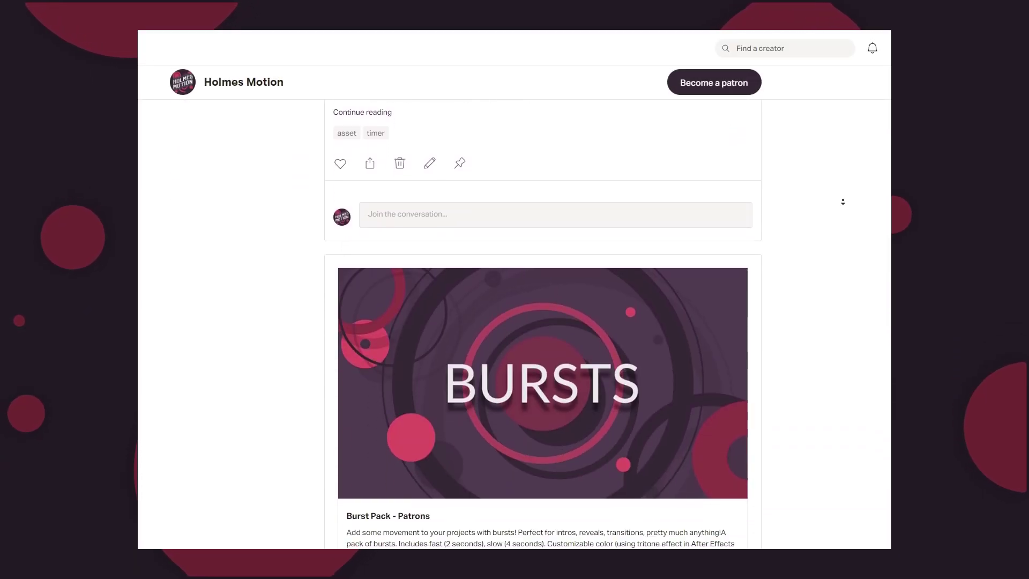
scroll(842, 201, "down", 7)
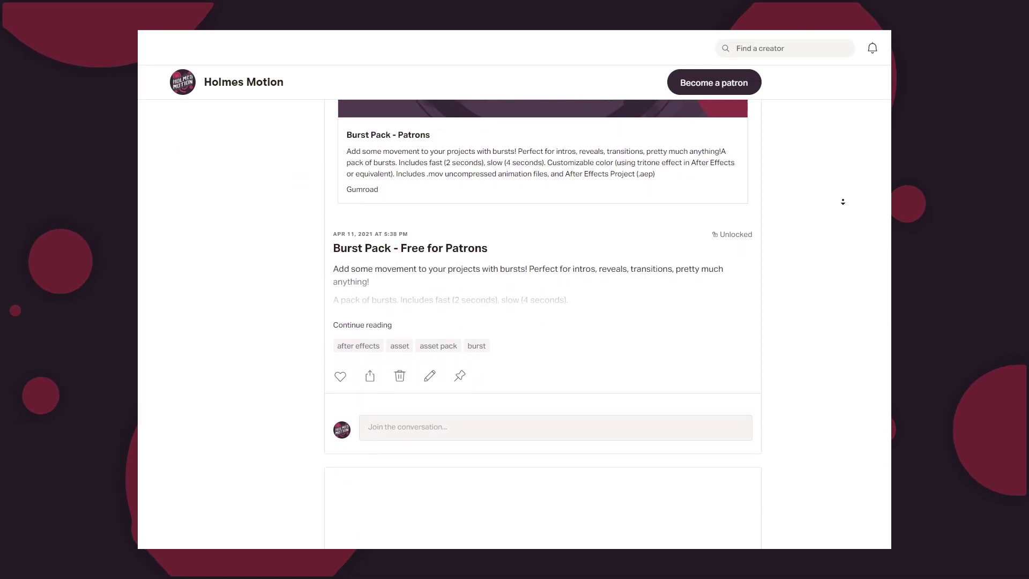
scroll(843, 201, "down", 7)
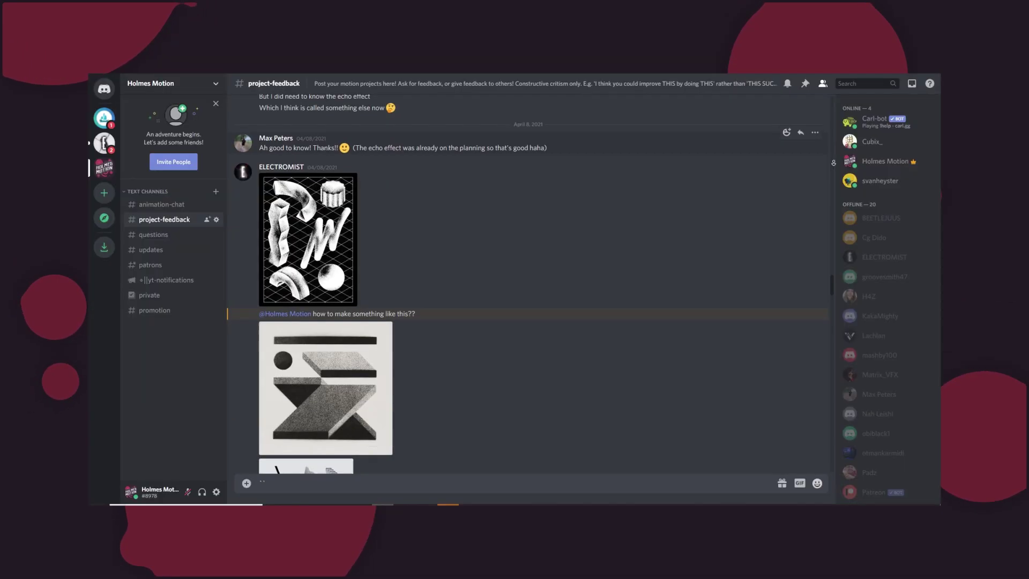
scroll(834, 167, "down", 2)
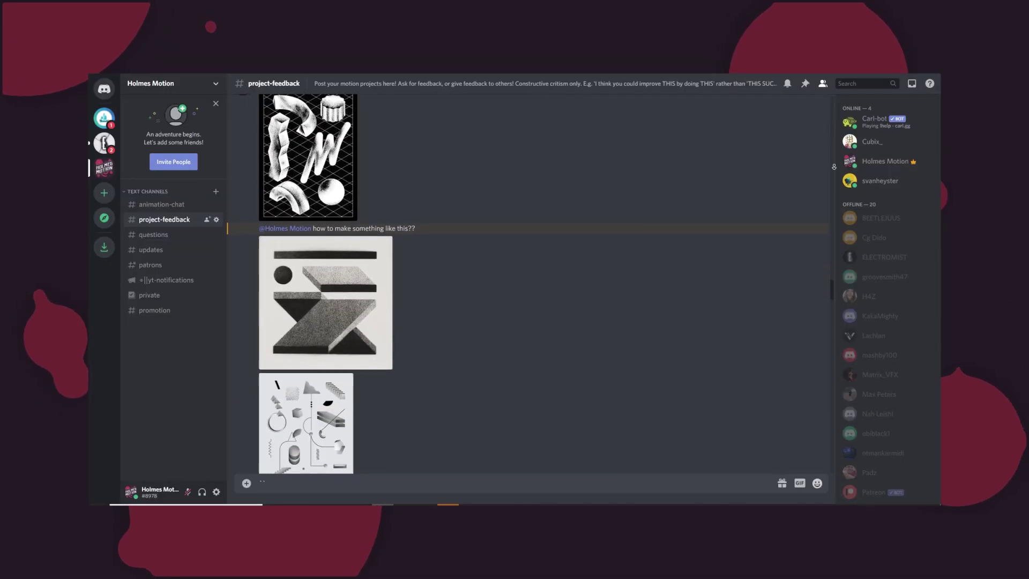
- Read through the project-feedback channel of the Holmes Motion server in Discord
scroll(834, 167, "down", 3)
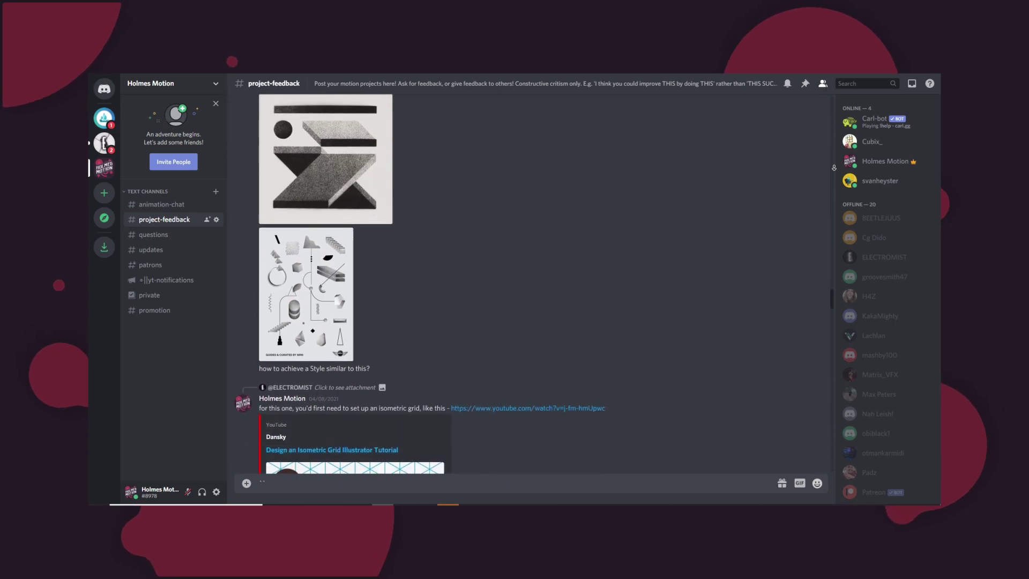
scroll(833, 167, "down", 3)
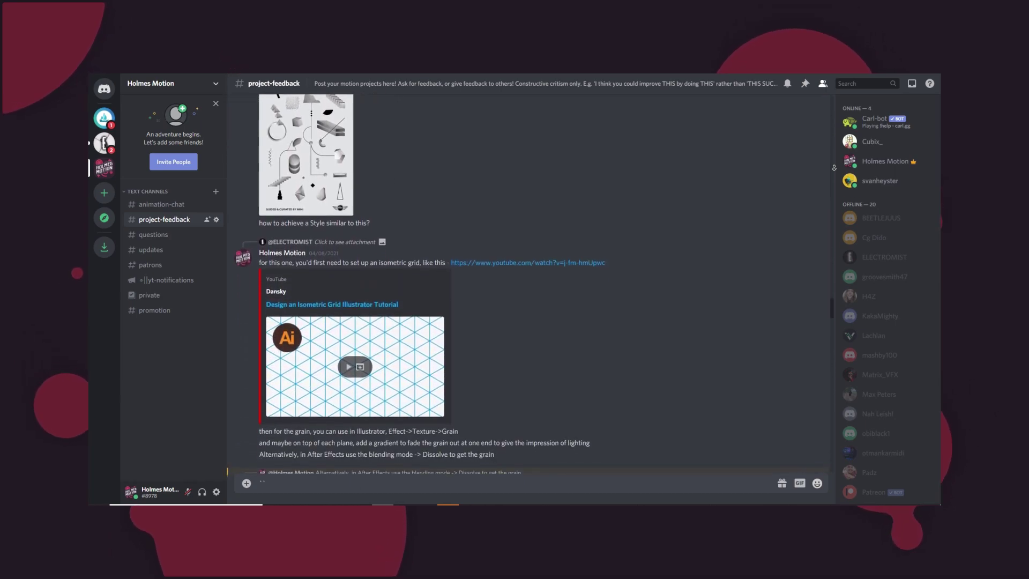
scroll(834, 168, "down", 3)
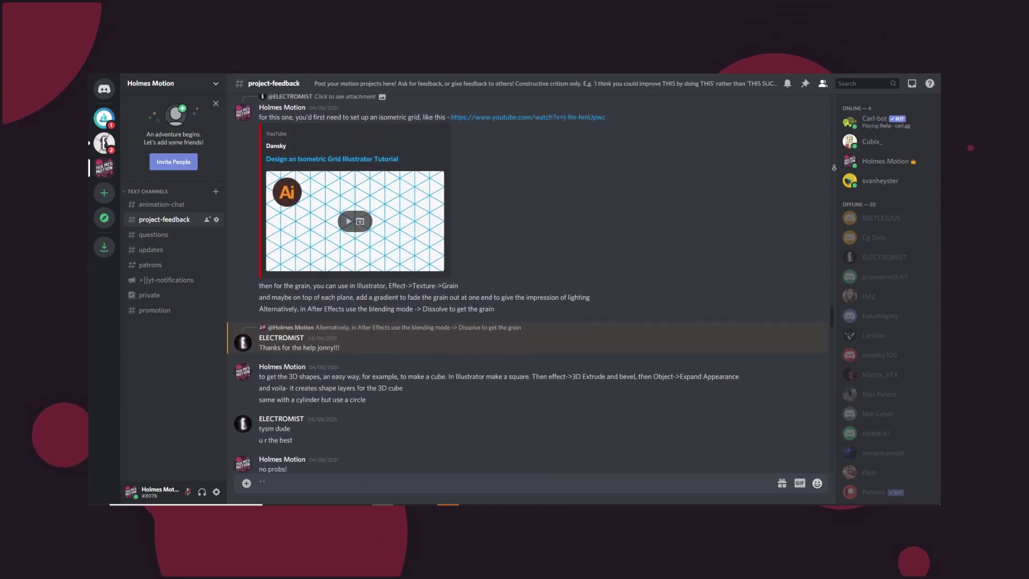